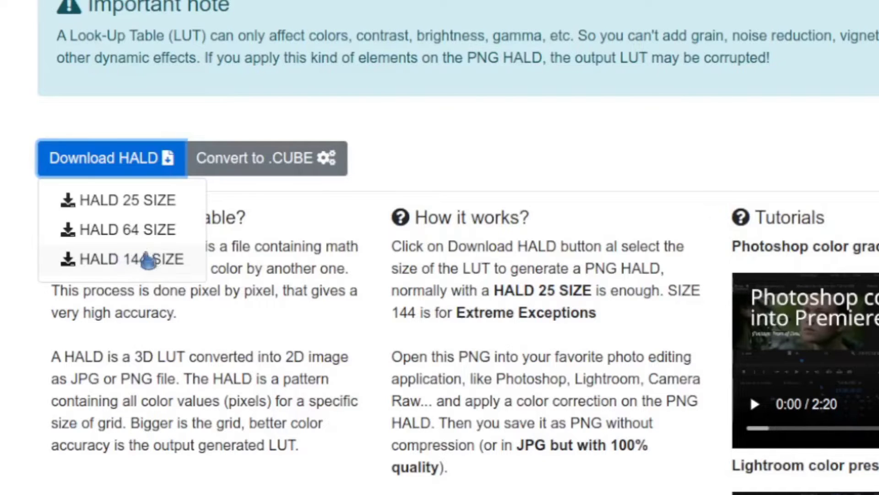
# - Download the HALD image in the 144 size from the lutCreator.js page
pyautogui.click(144, 258)
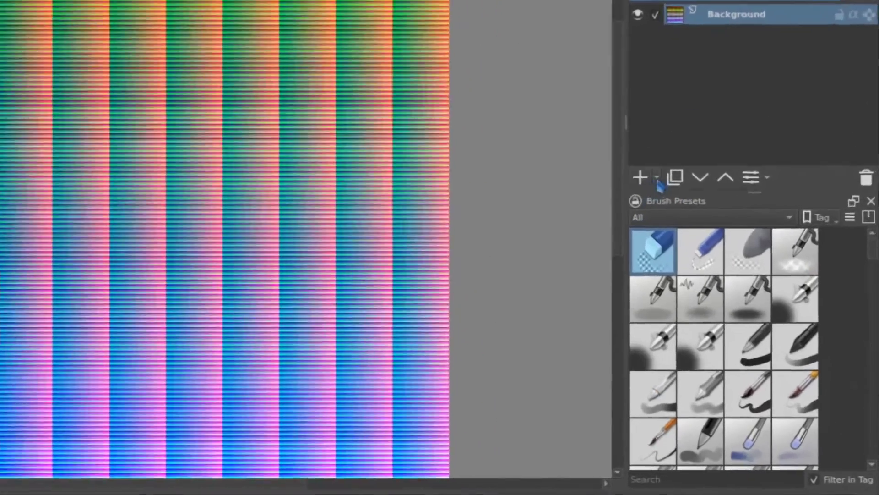
# - Add a color fill layer above the Background HALD layer in Krita, using the red #ff1800
pyautogui.click(657, 177)
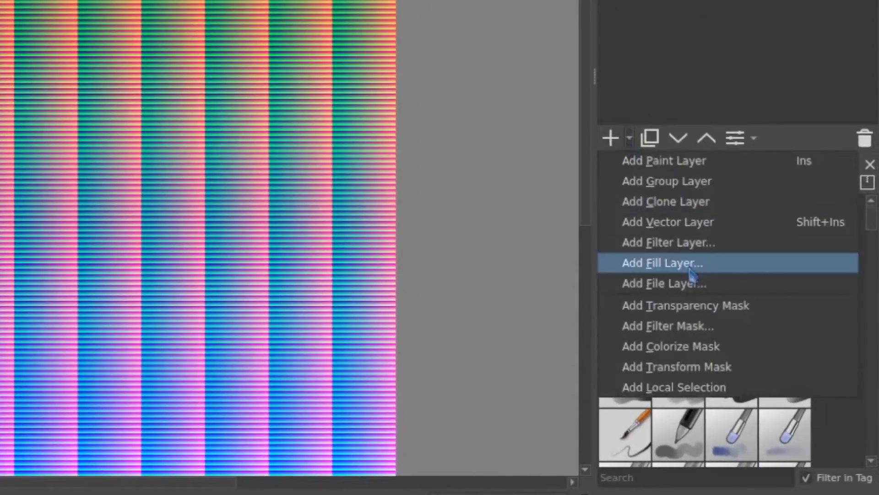
pyautogui.click(691, 270)
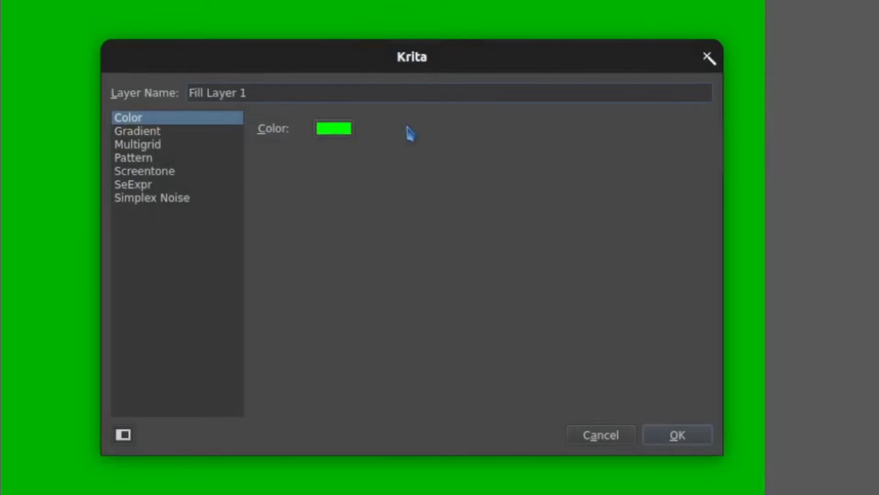
pyautogui.click(352, 129)
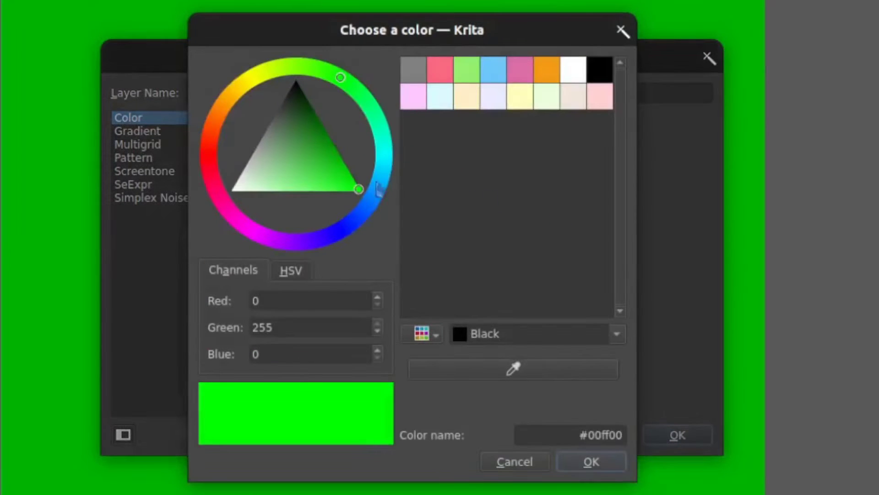
pyautogui.click(215, 151)
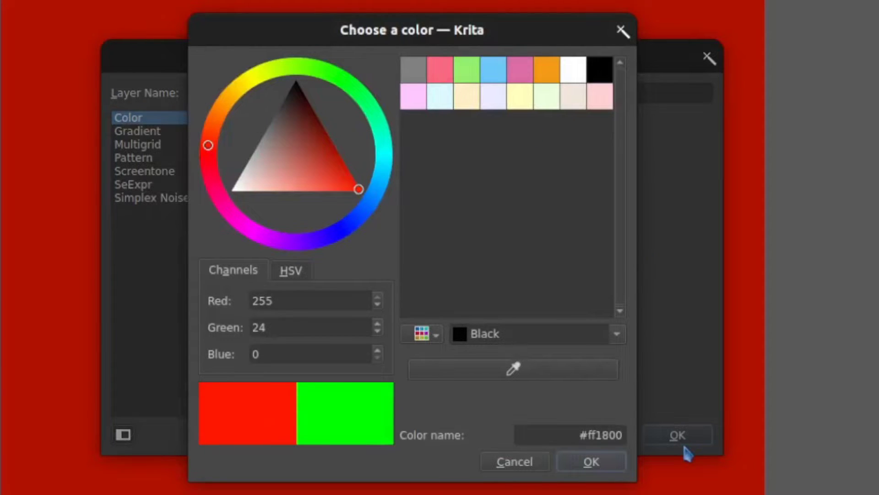
pyautogui.click(599, 465)
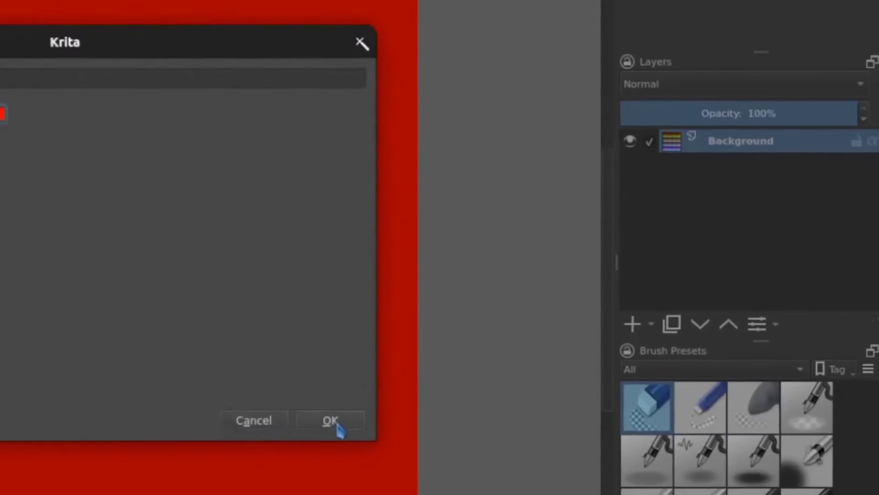
pyautogui.click(678, 435)
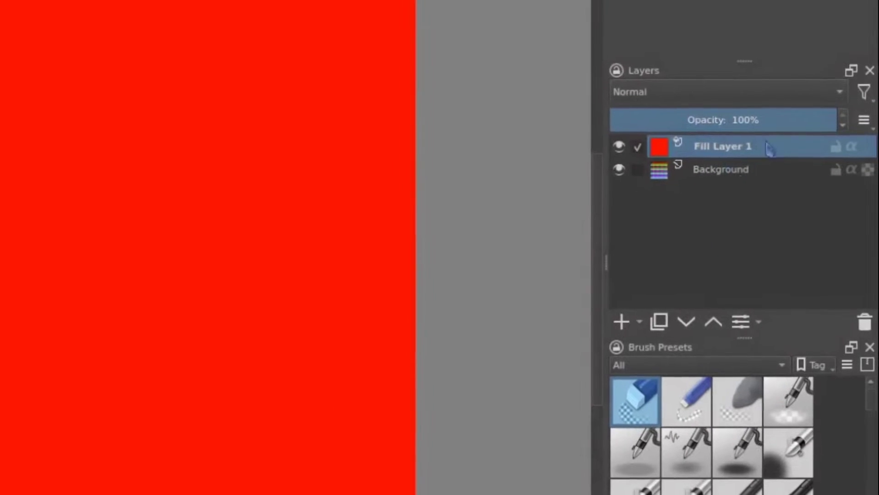
# - Lower the red fill layer's opacity to 8% and toggle its visibility to compare the tint
pyautogui.moveTo(669, 119); pyautogui.dragTo(672, 153)
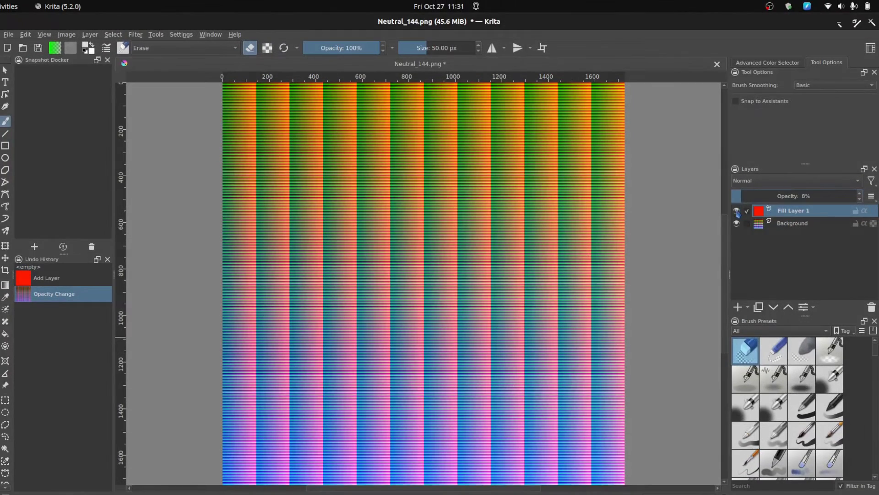
pyautogui.click(737, 211)
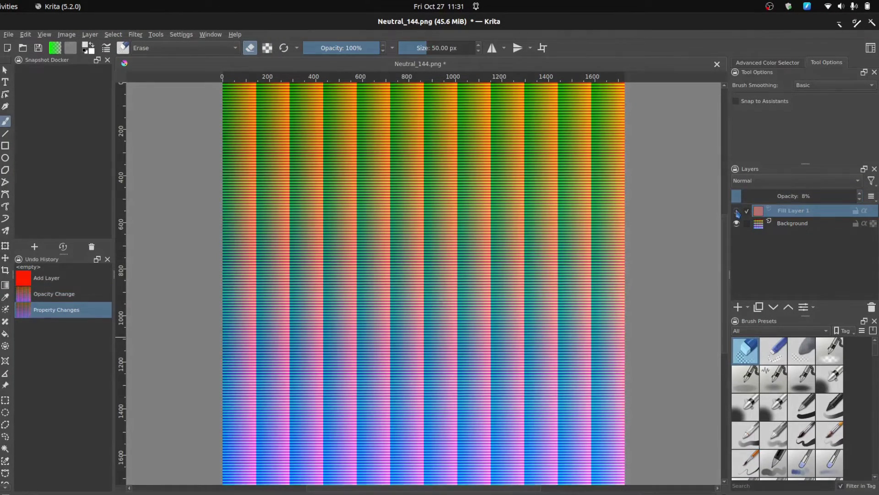
pyautogui.click(737, 212)
pyautogui.click(737, 212)
pyautogui.click(737, 212)
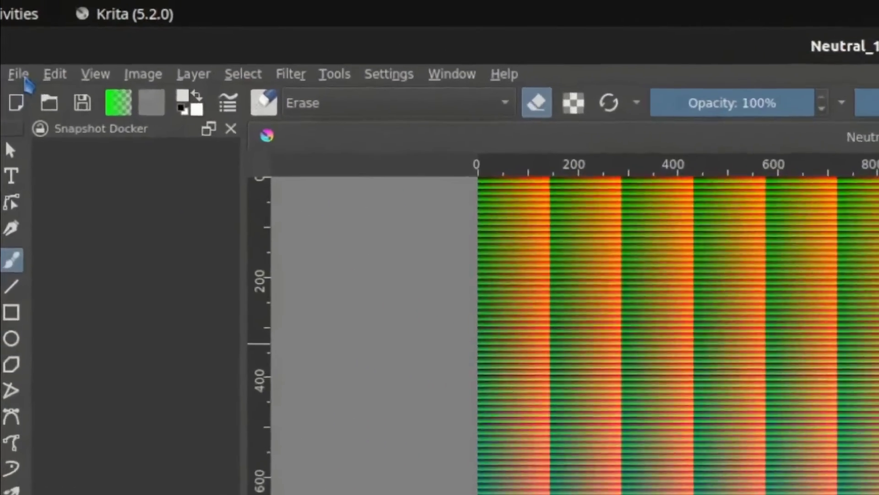
# - Save the tinted HALD image as Red_Light_1.png in the LUT folder, keeping the default PNG export options
pyautogui.click(8, 34)
pyautogui.click(91, 226)
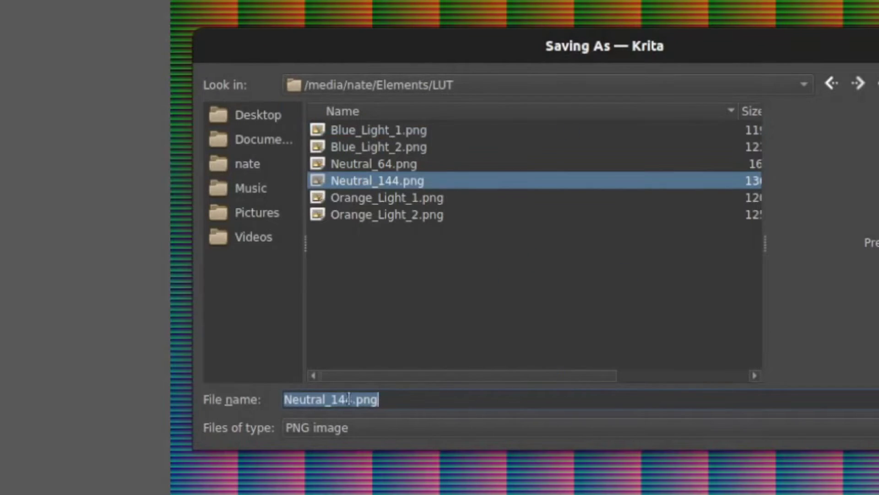
pyautogui.moveTo(352, 399); pyautogui.dragTo(240, 394)
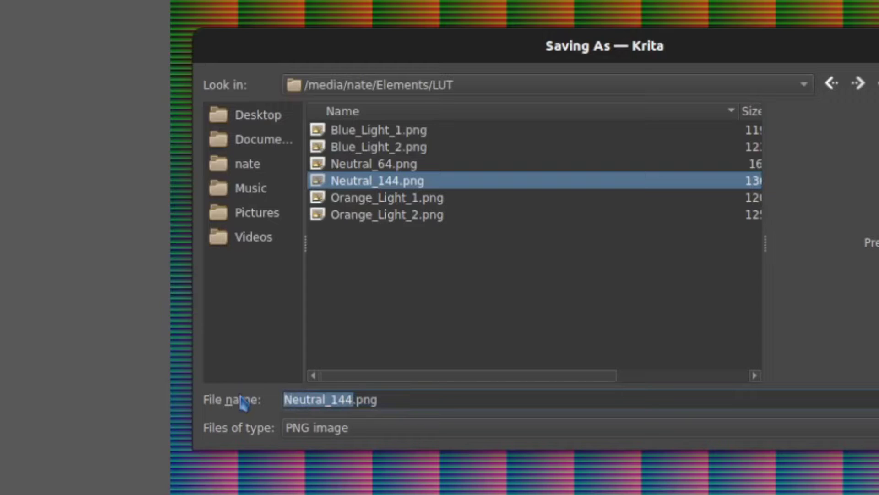
pyautogui.write('Re')
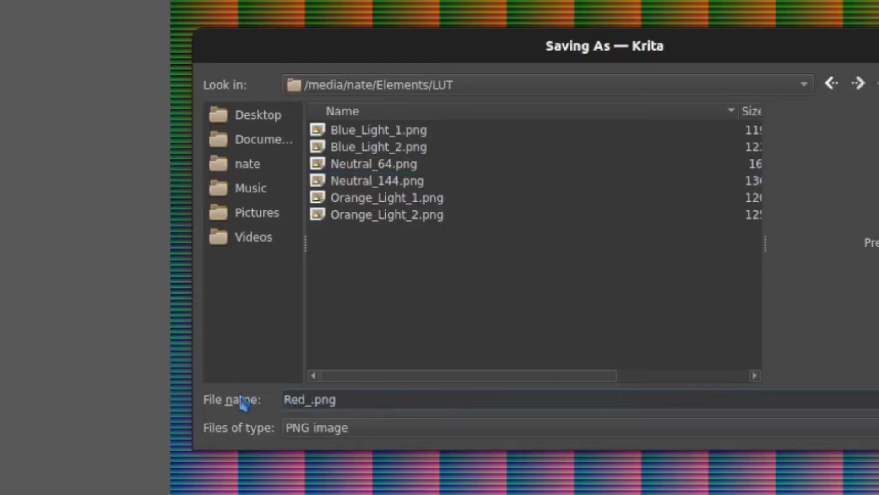
pyautogui.write('d_Light_1')
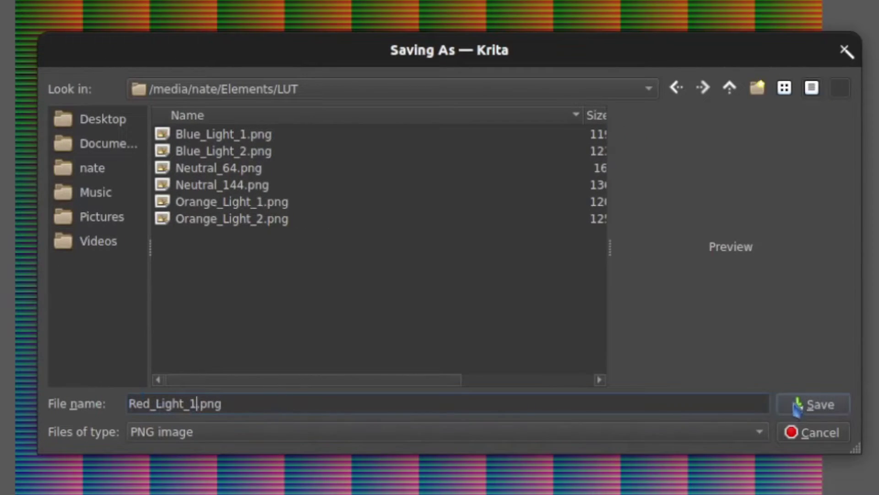
pyautogui.click(798, 406)
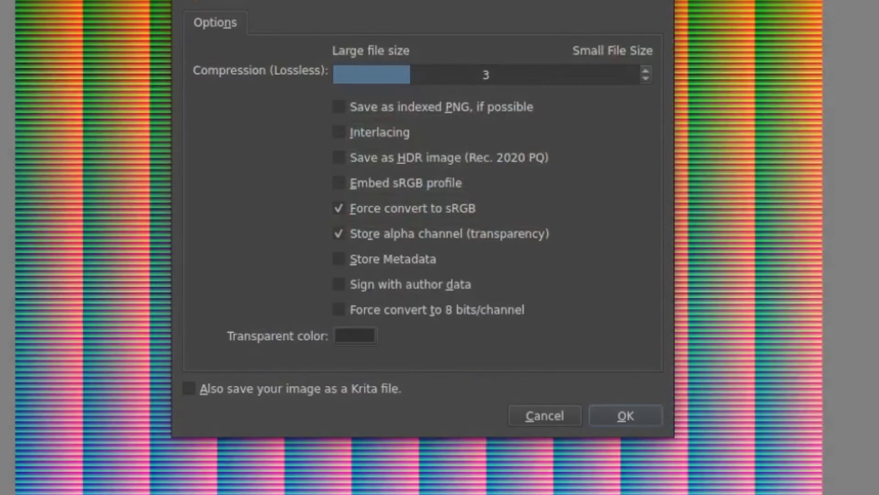
pyautogui.click(626, 416)
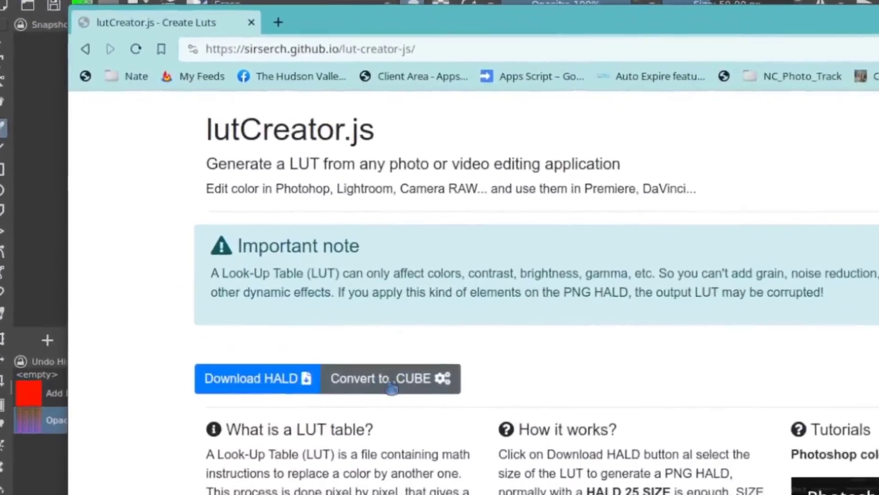
# - Switch to the lutCreator.js page in the browser and convert Red_Light_1.png to the .CUBE format
pyautogui.click(395, 380)
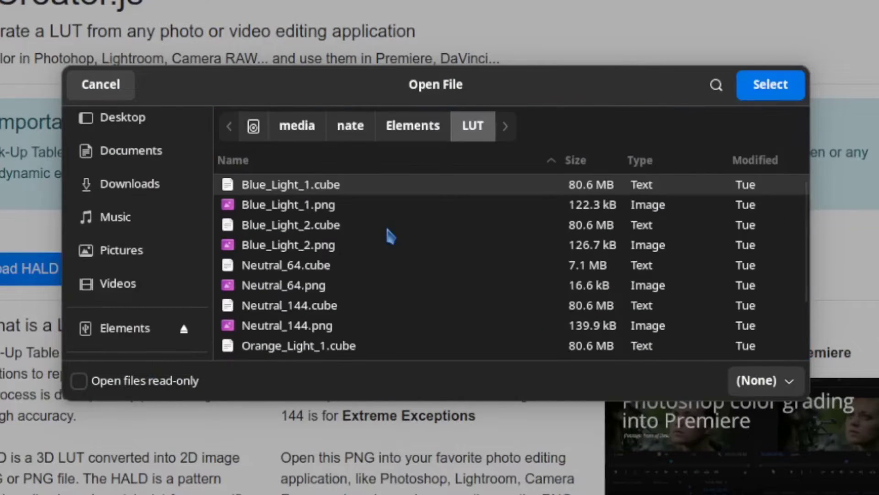
pyautogui.scroll(-3, 387, 229)
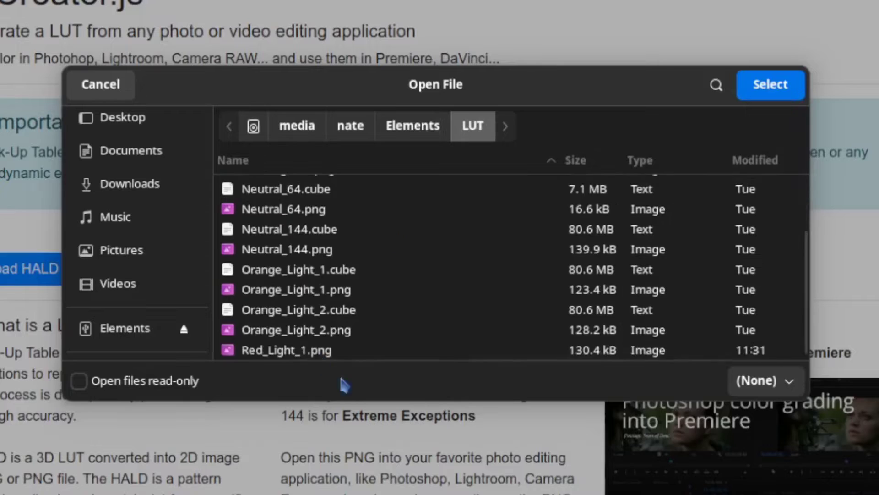
pyautogui.click(312, 351)
pyautogui.click(768, 84)
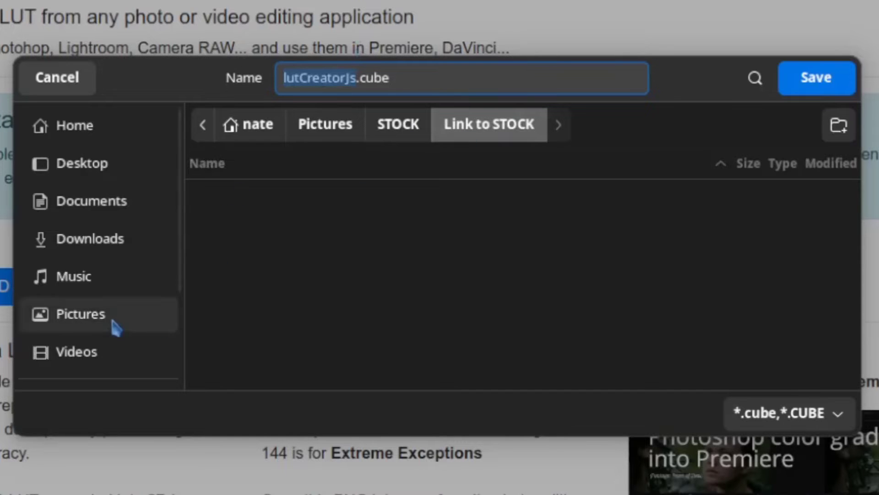
# - Save the converted LUT as Red_Light_1.cube in the LUT folder
pyautogui.click(351, 79)
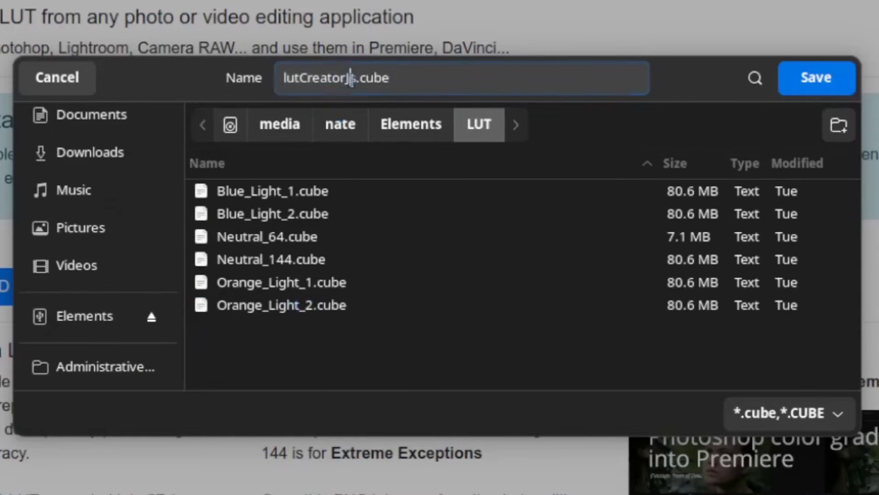
pyautogui.moveTo(350, 79); pyautogui.dragTo(230, 76)
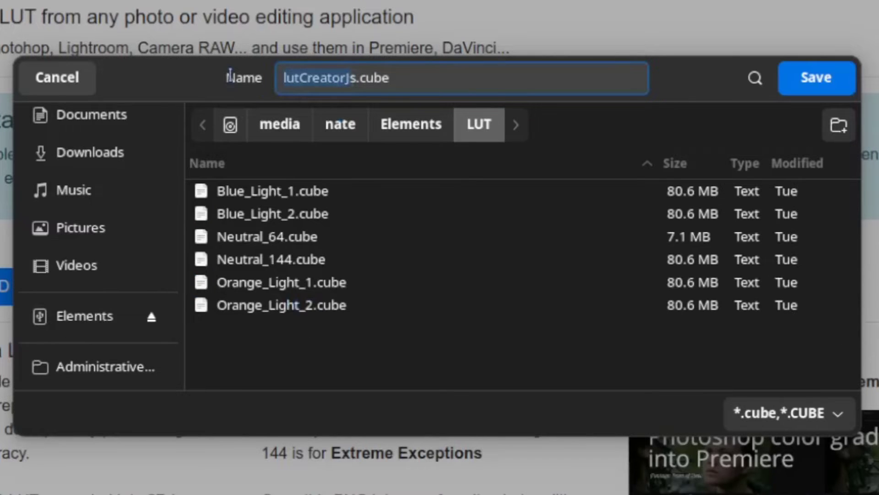
pyautogui.press('BackSpace')
pyautogui.write('Red_')
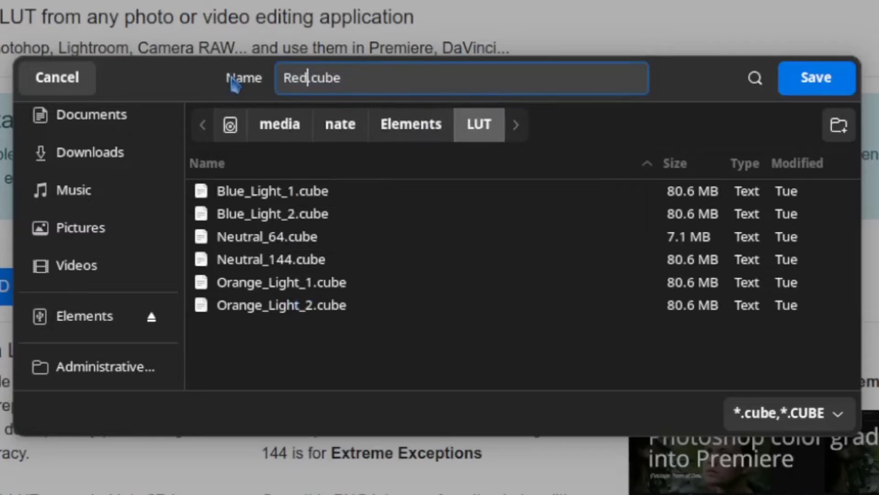
pyautogui.write('Light_1')
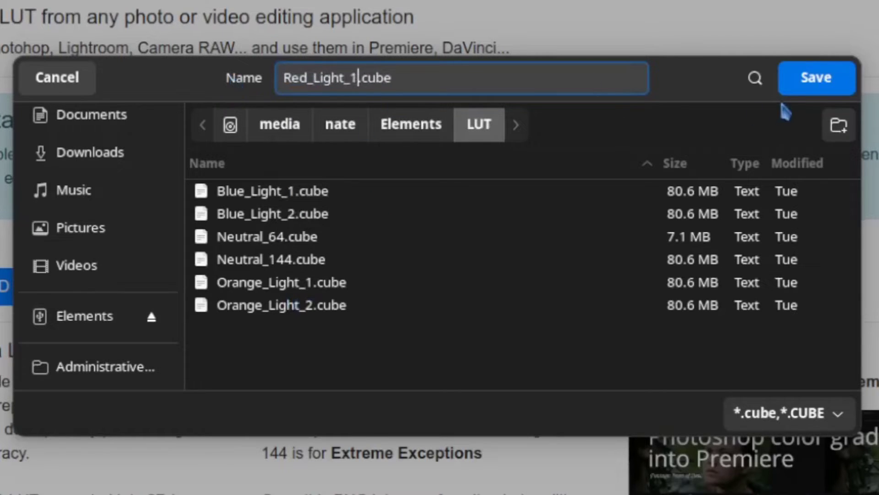
pyautogui.click(810, 86)
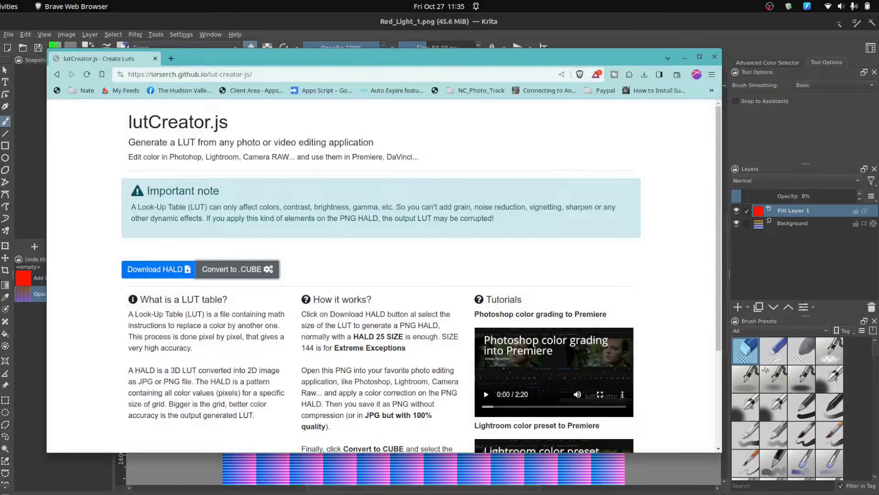
# - Switch to Kdenlive, search the effects for LUT, and add the Apply LUT effect to the timeline clip
pyautogui.click(7, 149)
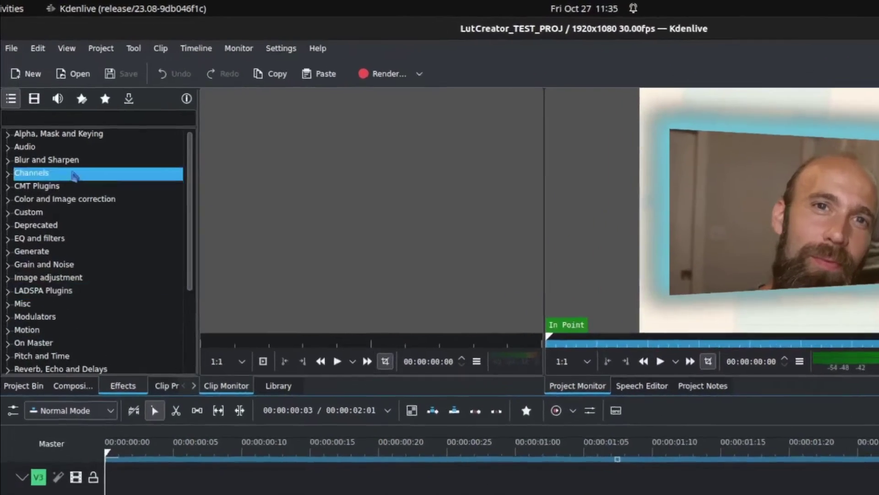
pyautogui.click(40, 89)
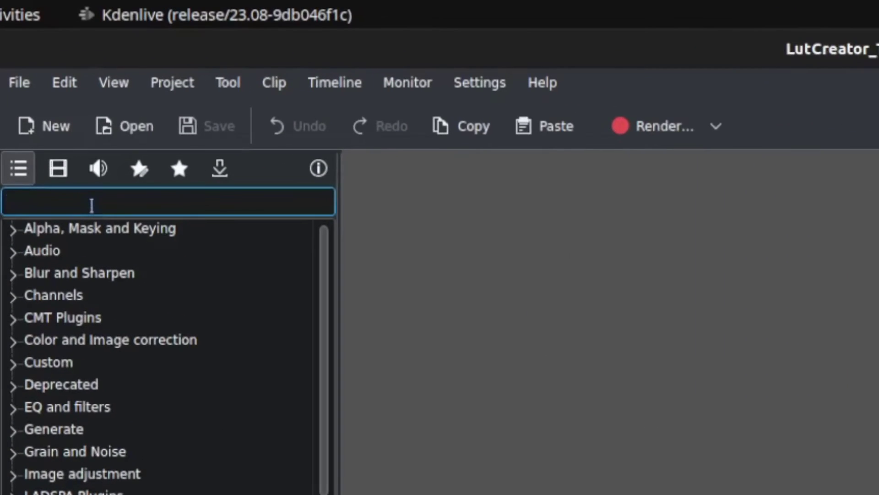
pyautogui.write('LUT')
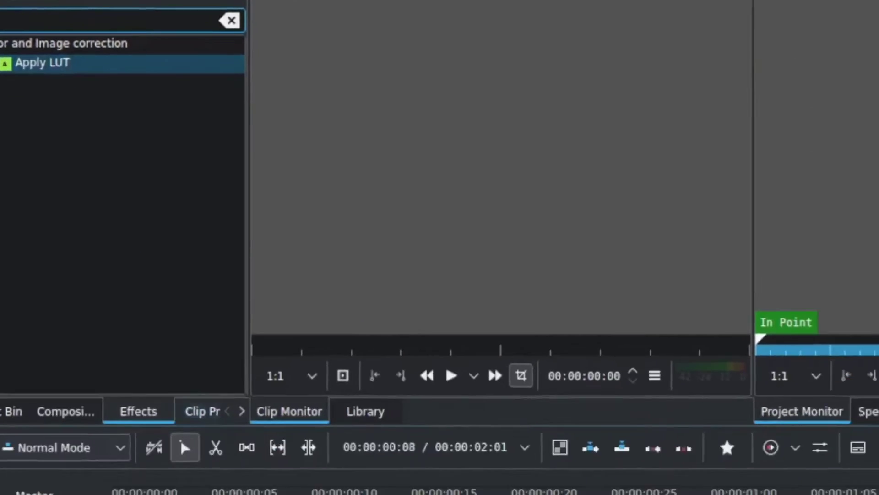
pyautogui.moveTo(42, 63); pyautogui.dragTo(412, 494)
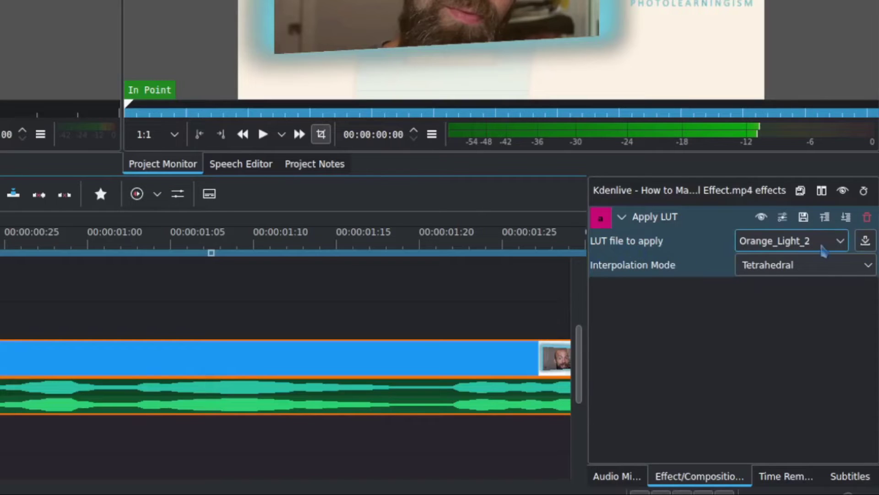
# - Load the custom file Red_Light_1.cube as the LUT for the clip's Apply LUT effect
pyautogui.click(832, 244)
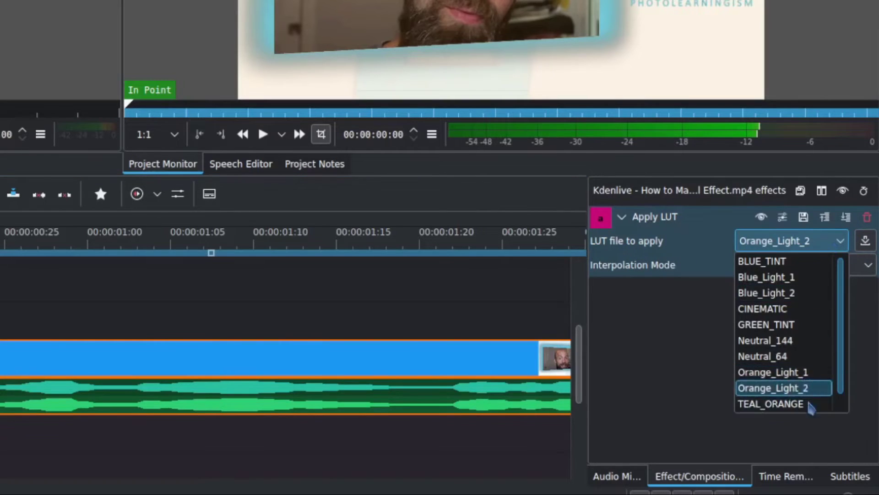
pyautogui.moveTo(844, 338); pyautogui.dragTo(841, 372)
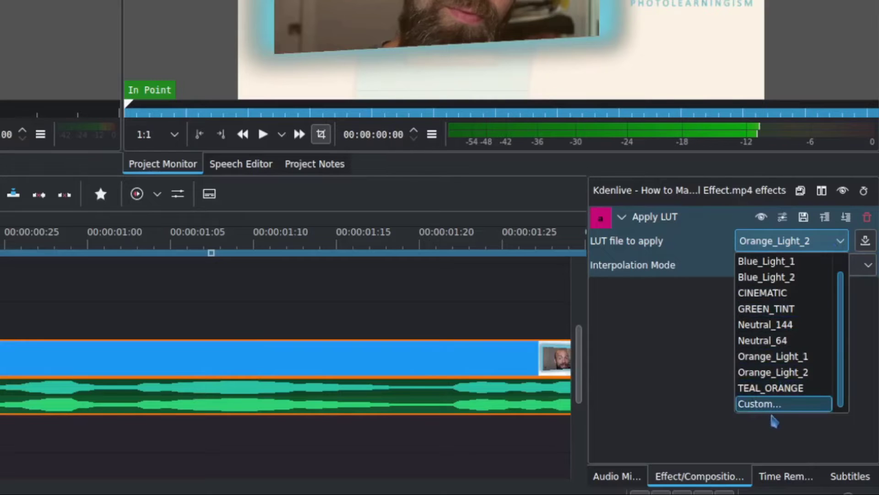
pyautogui.click(786, 405)
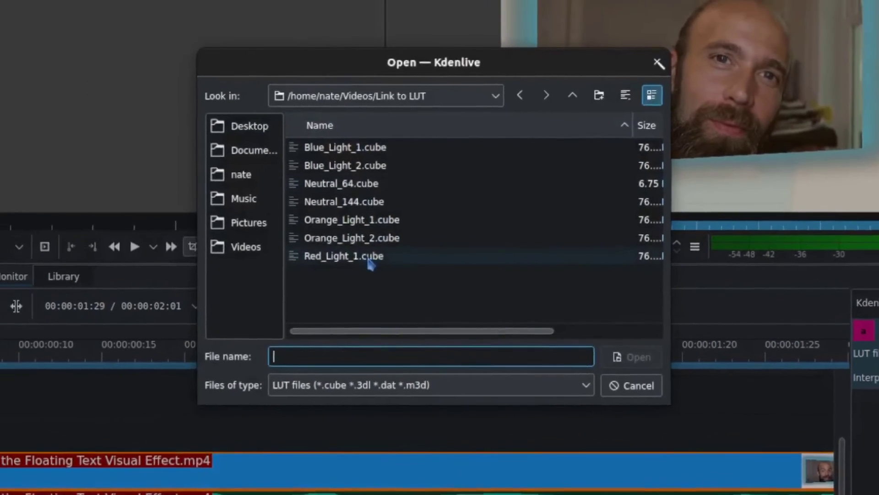
pyautogui.click(248, 206)
pyautogui.click(641, 362)
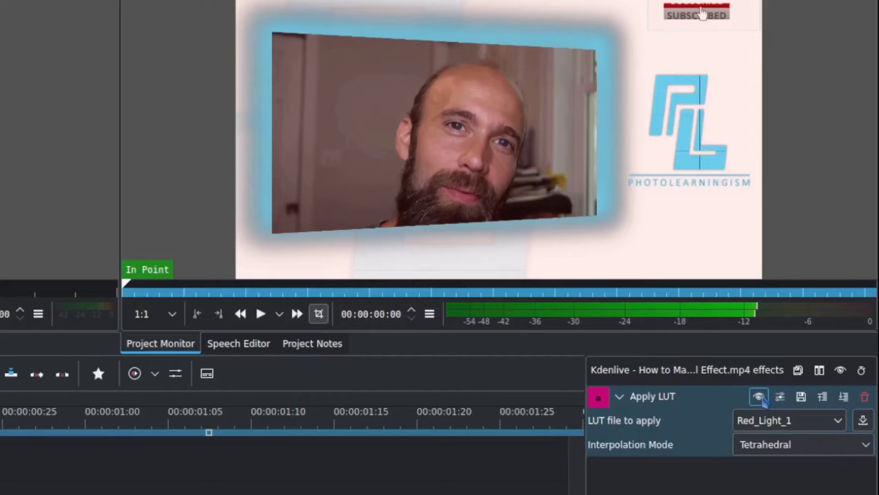
# - Toggle the Apply LUT effect to compare, and switch its LUT file to Blue_Light_2 and back to Red_Light_1
pyautogui.click(759, 397)
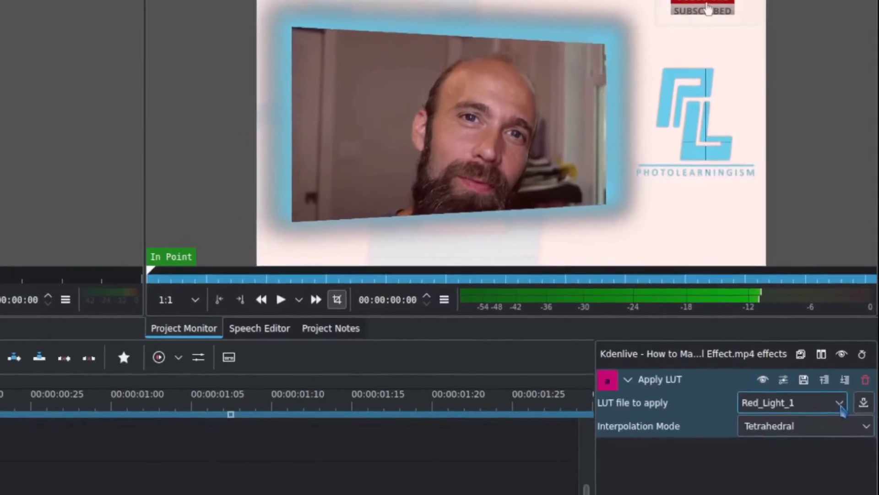
pyautogui.click(838, 420)
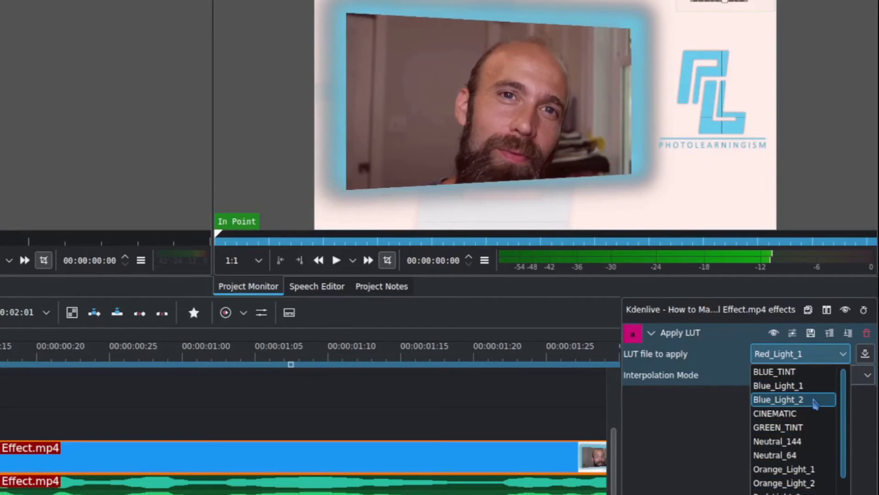
pyautogui.click(815, 400)
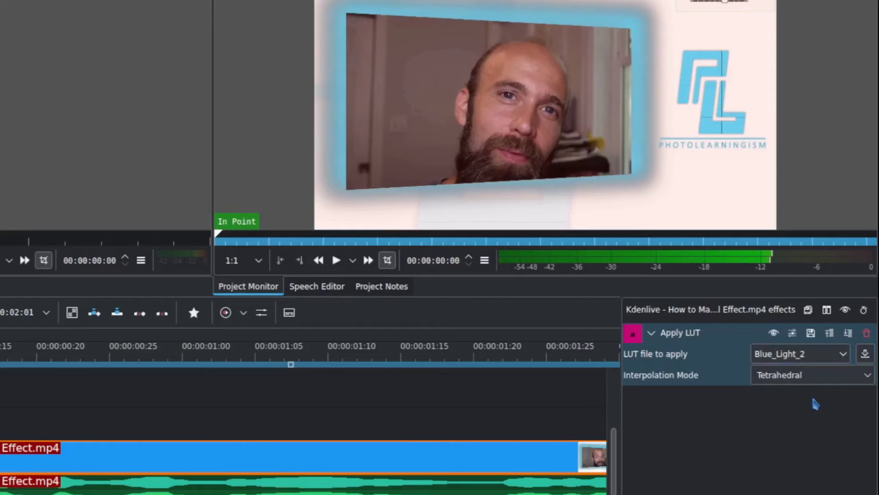
pyautogui.press('Down')
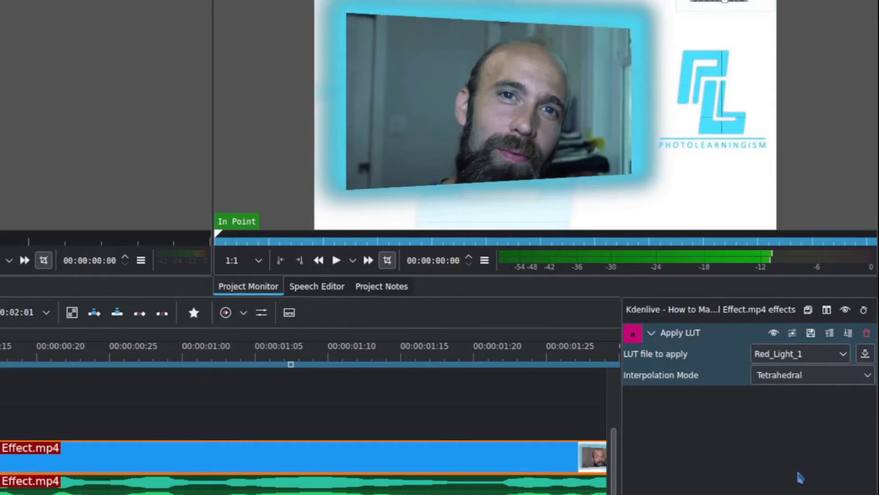